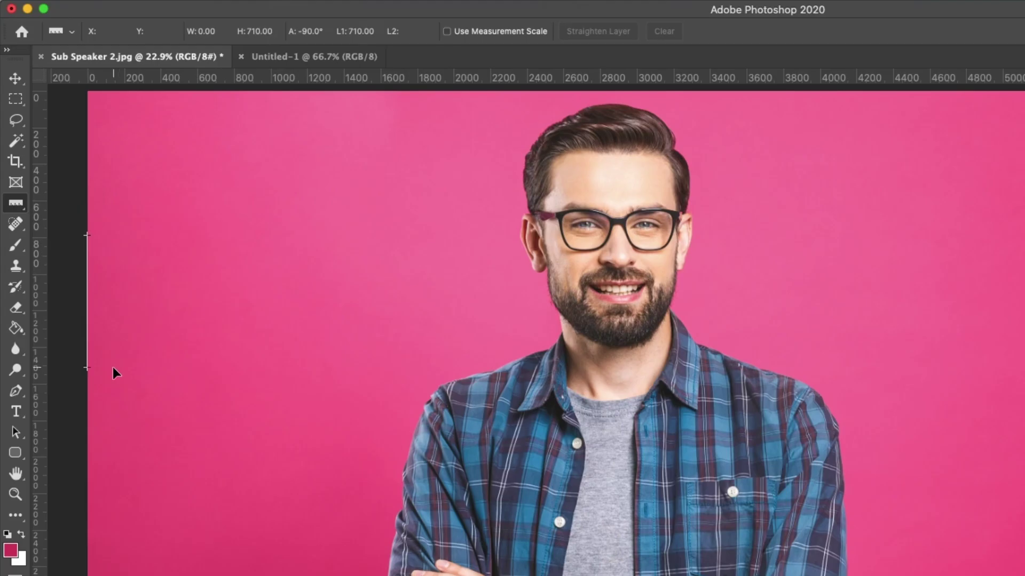
Step: Measure distances across the pink background beside the man with the Ruler tool
drag(113, 367, 377, 244)
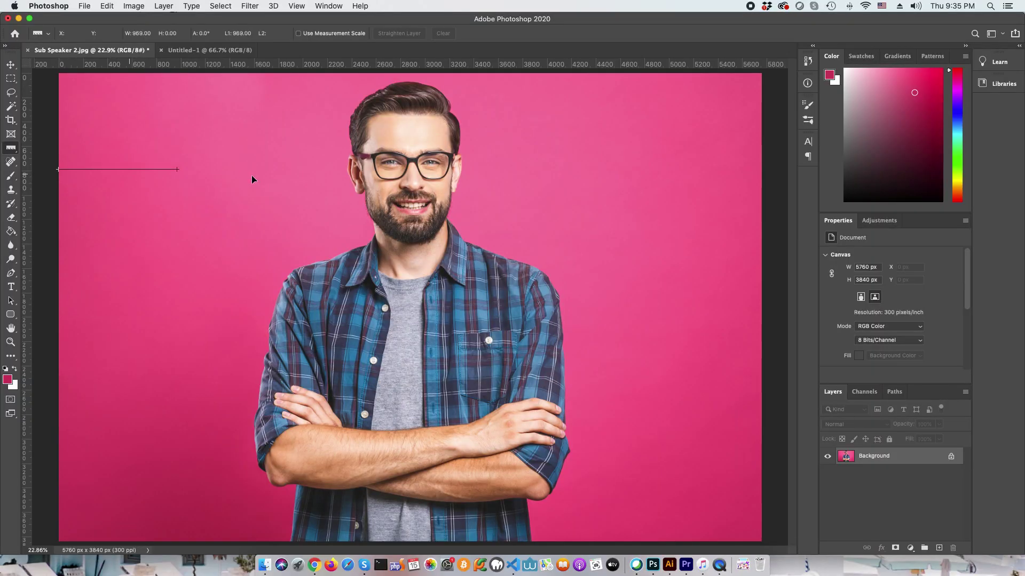
drag(252, 179, 175, 169)
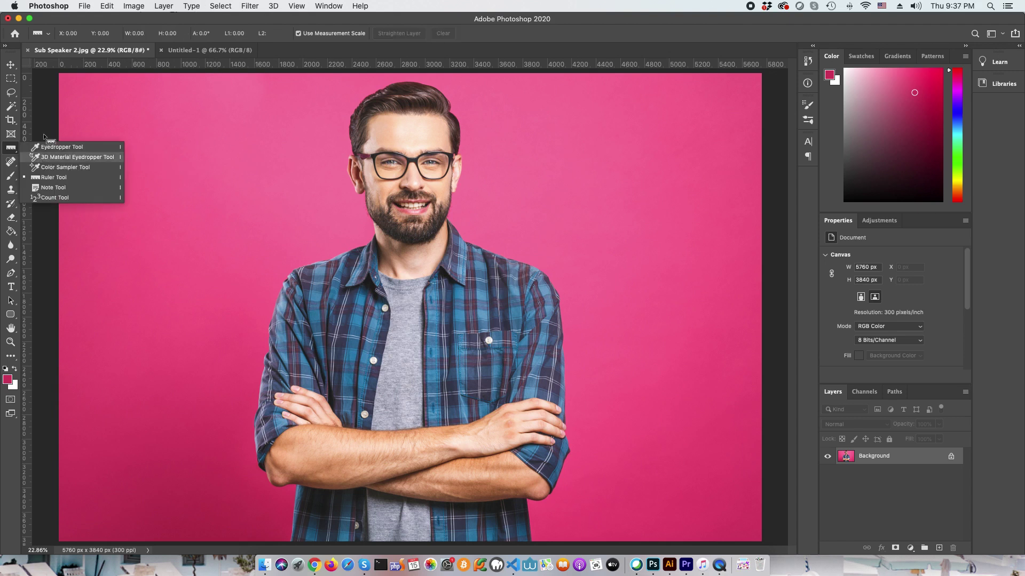
click(52, 110)
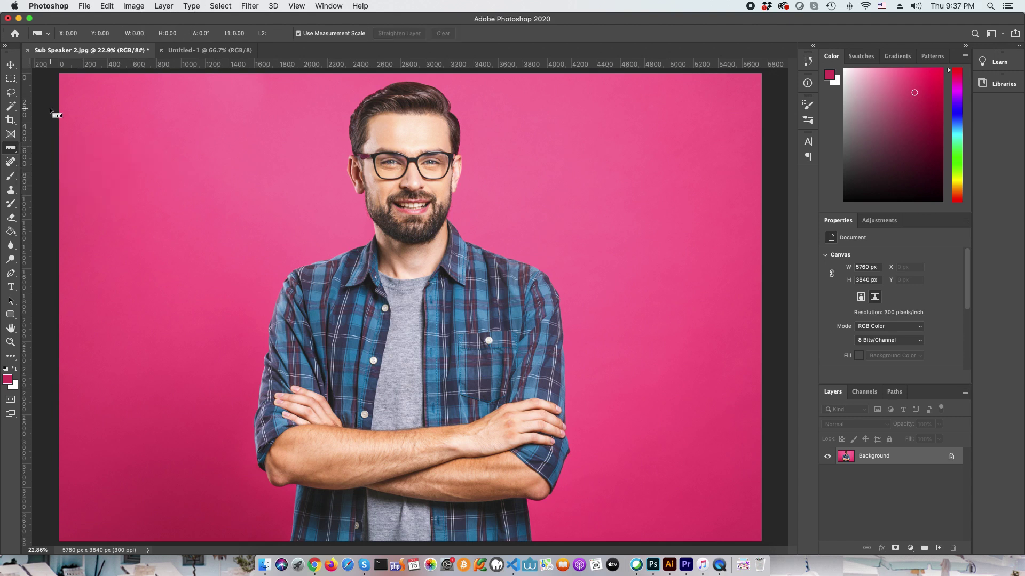
Step: Try a tall rectangular marquee selection starting at the photo's upper-left corner, and deselect it
click(11, 66)
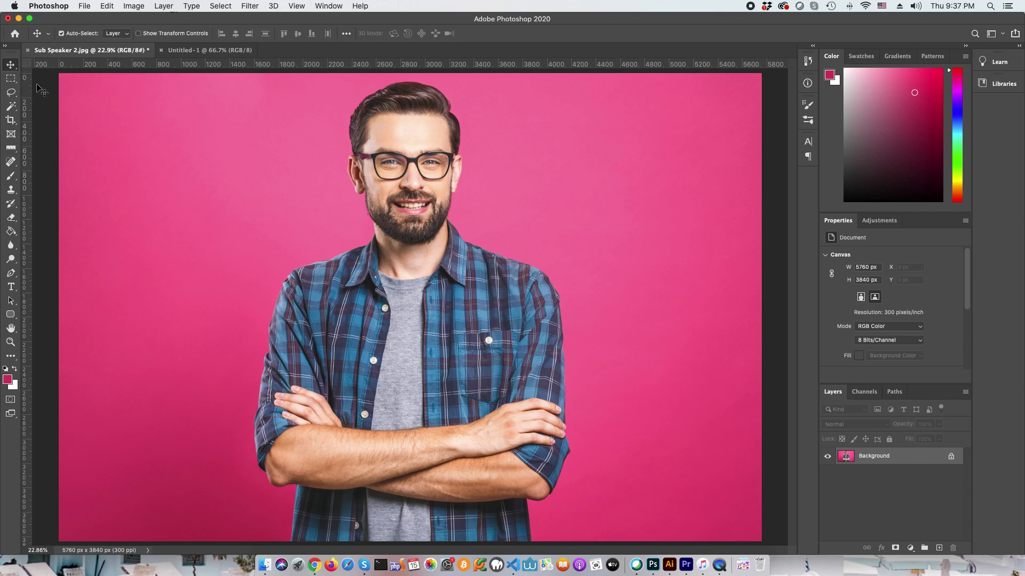
click(10, 79)
drag(59, 73, 142, 228)
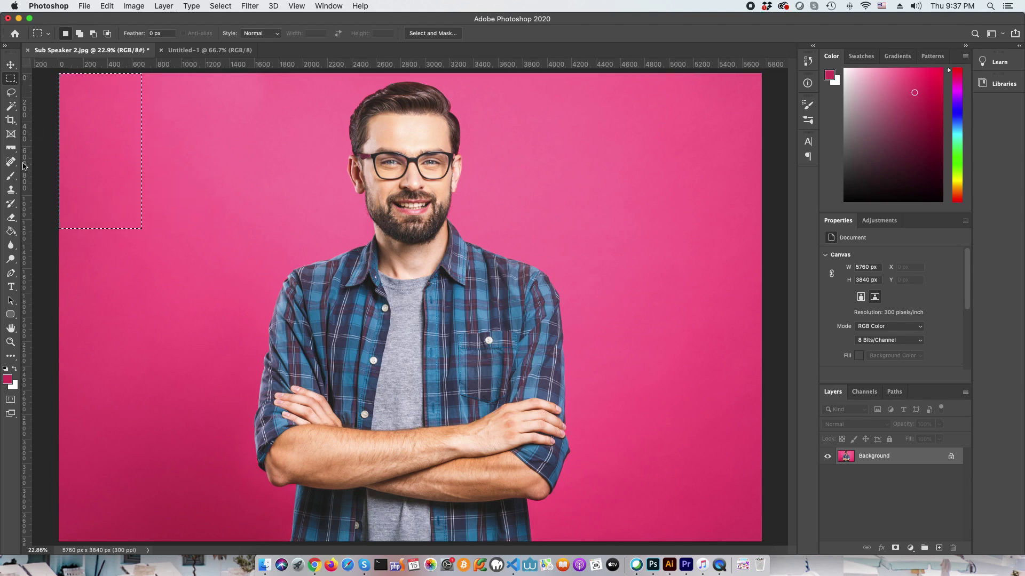
key(super+d)
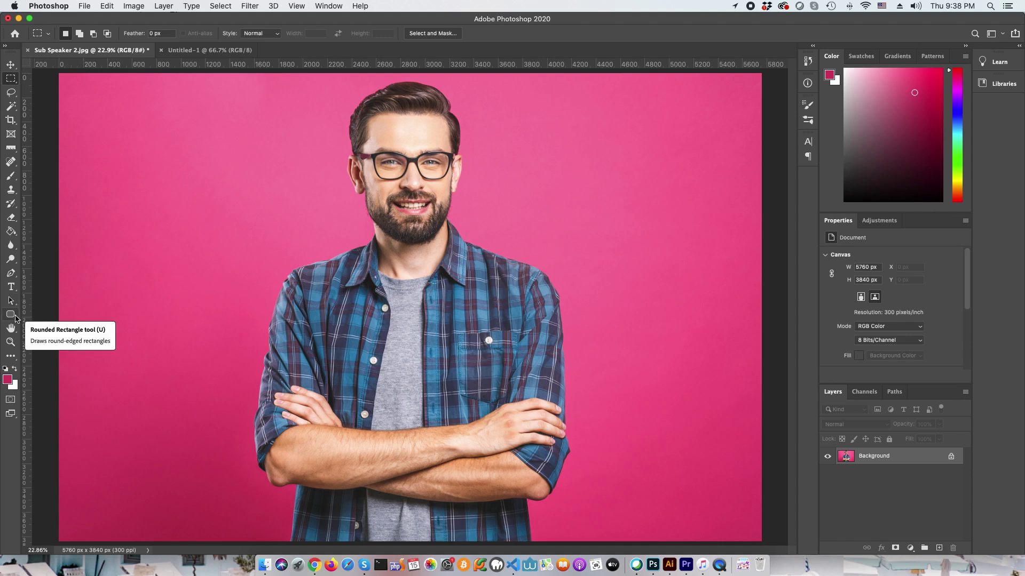
Step: Switch the ruler units to centimeters and inches, and return them to pixels
right_click(86, 66)
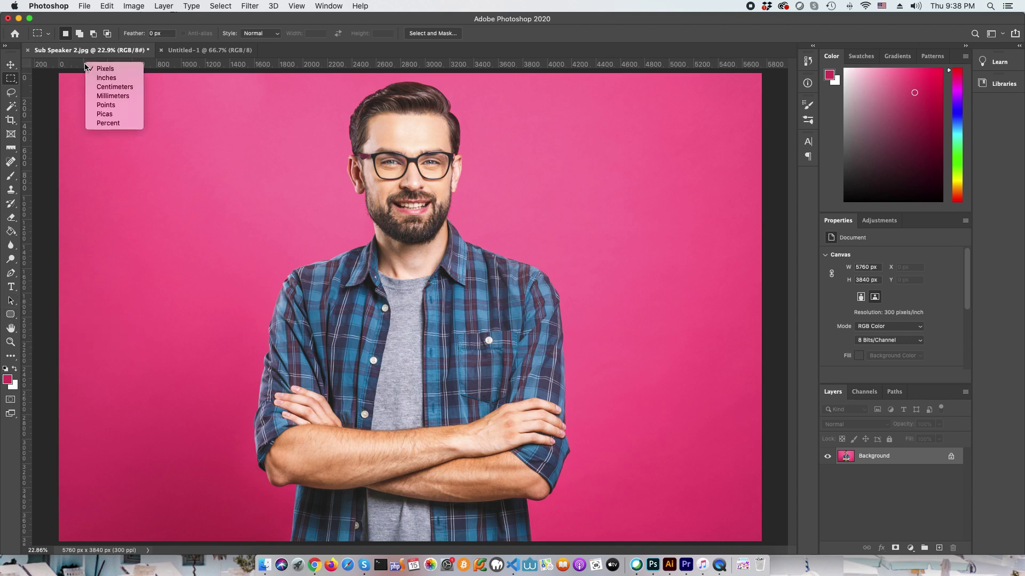
right_click(48, 66)
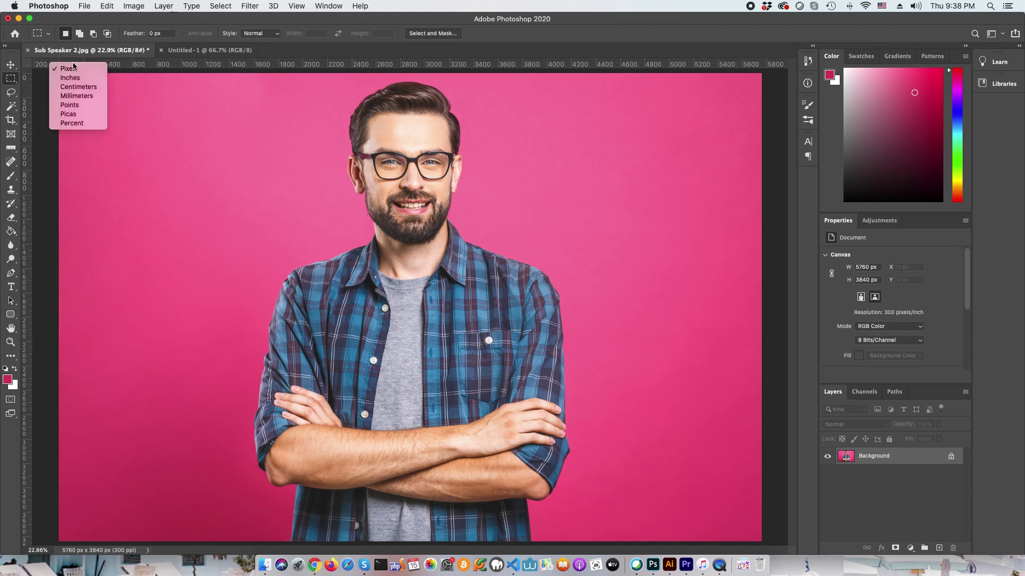
click(78, 87)
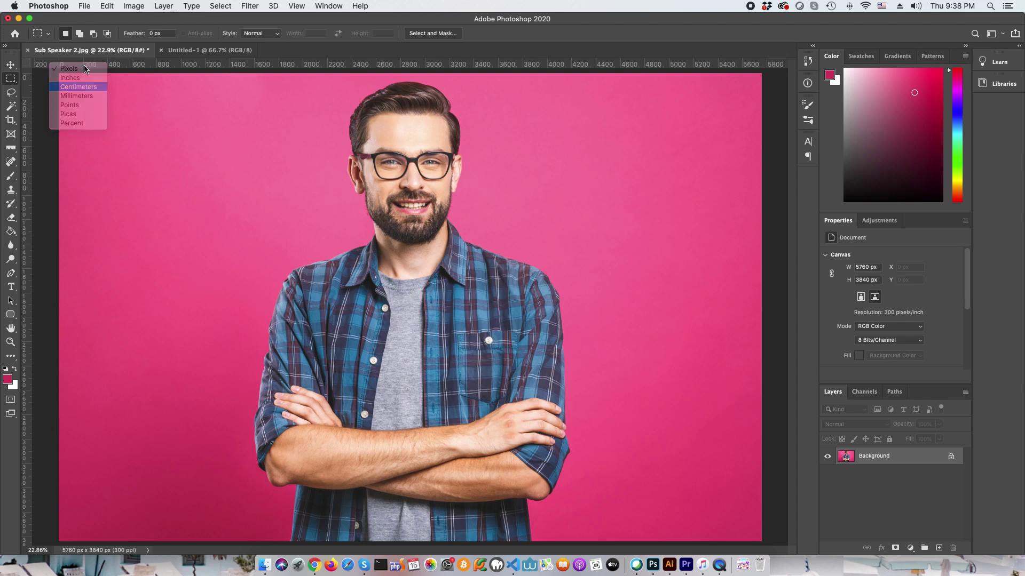
right_click(188, 69)
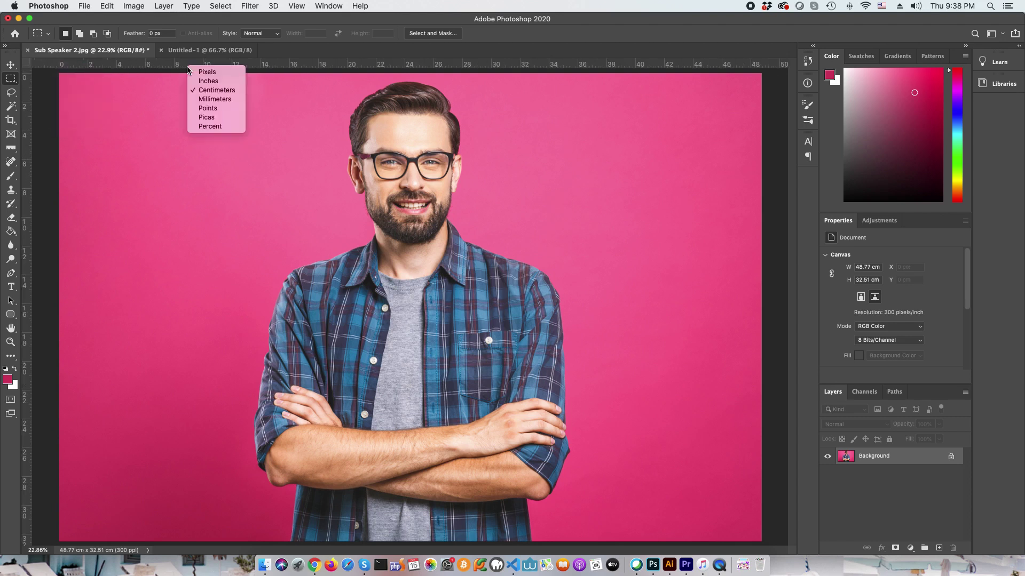
click(216, 82)
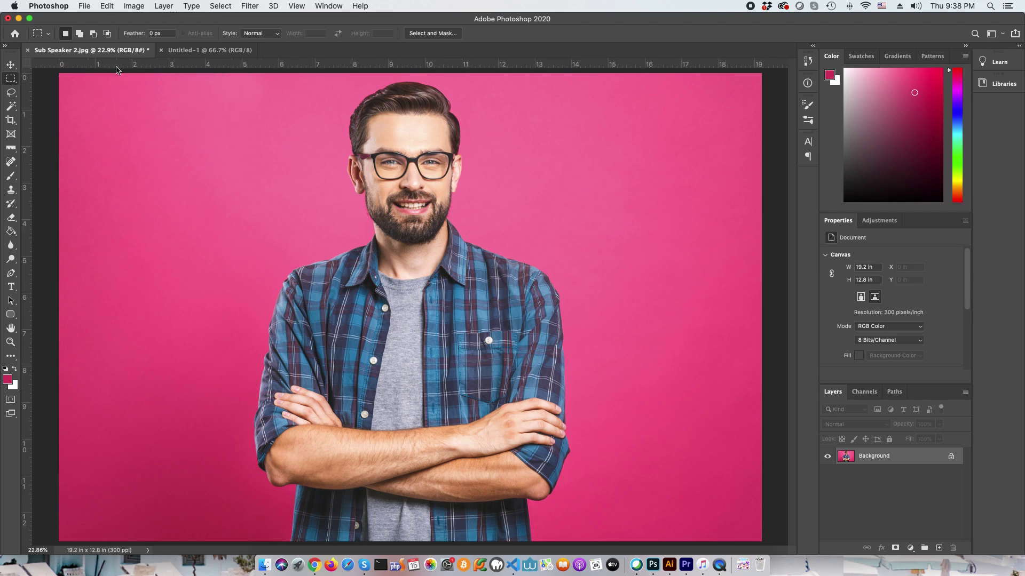
right_click(122, 70)
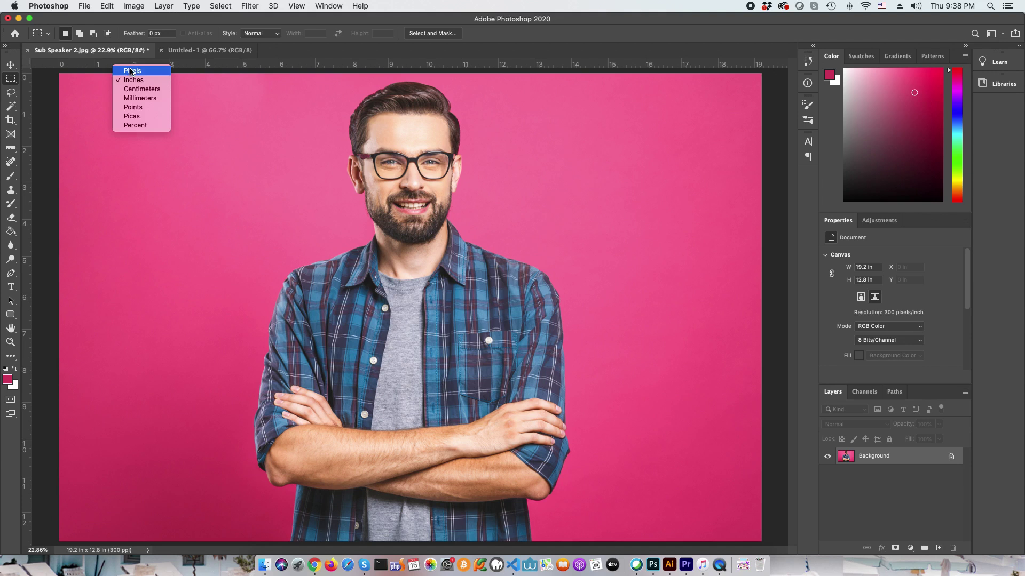
click(127, 73)
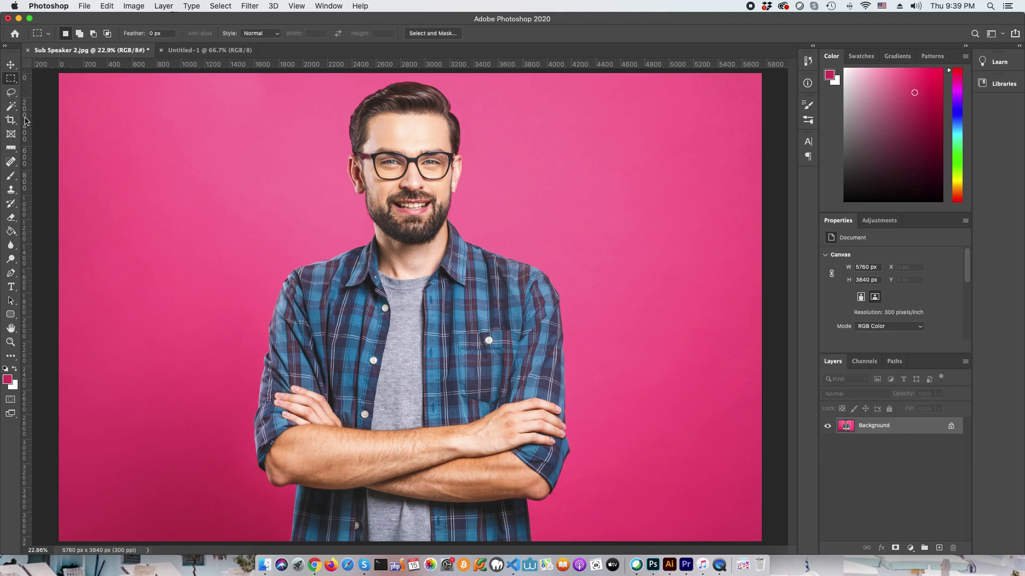
Step: Hide the document rulers and show them again
click(297, 7)
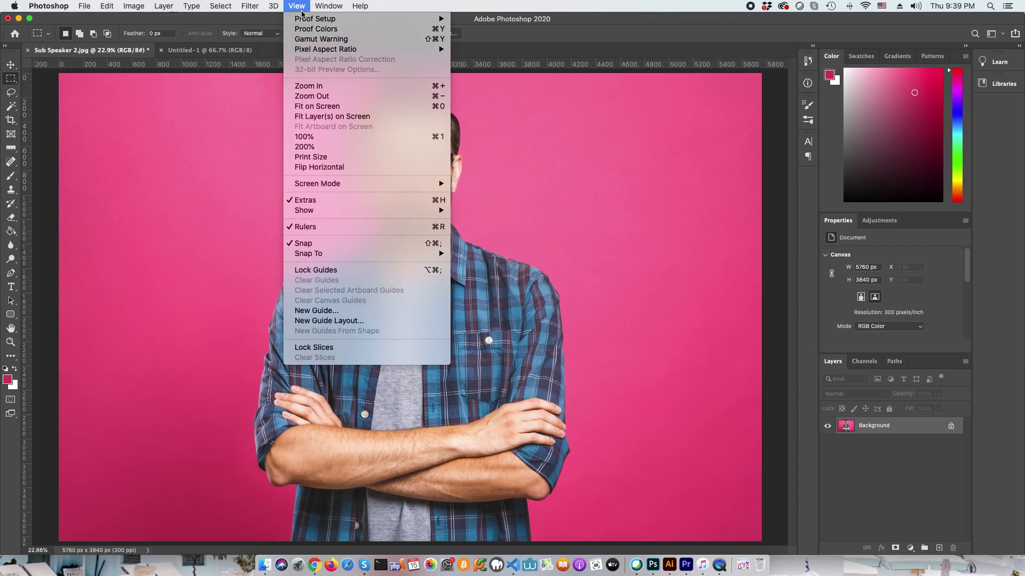
click(294, 227)
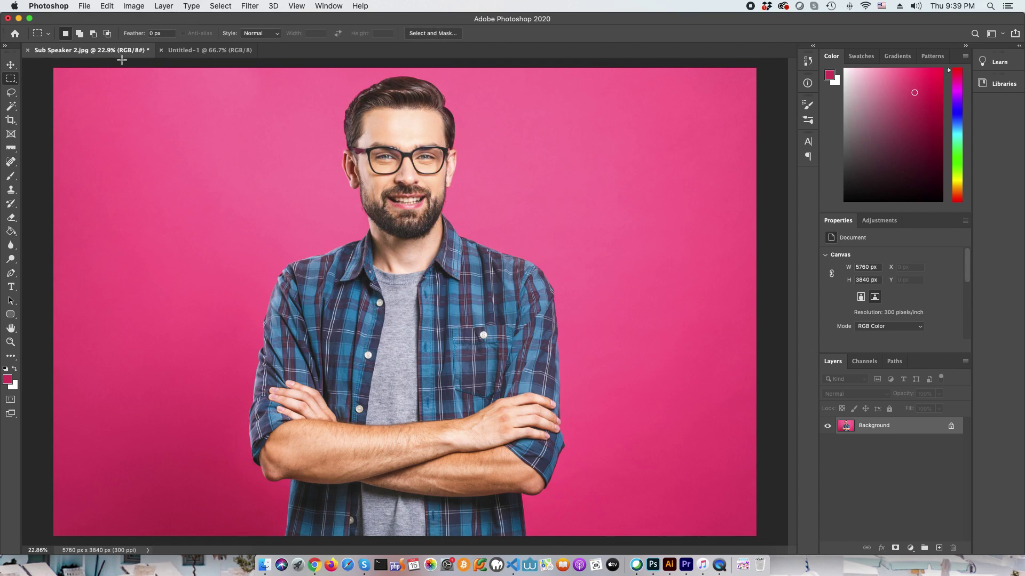
click(297, 6)
mouse_move(329, 6)
key(super+r)
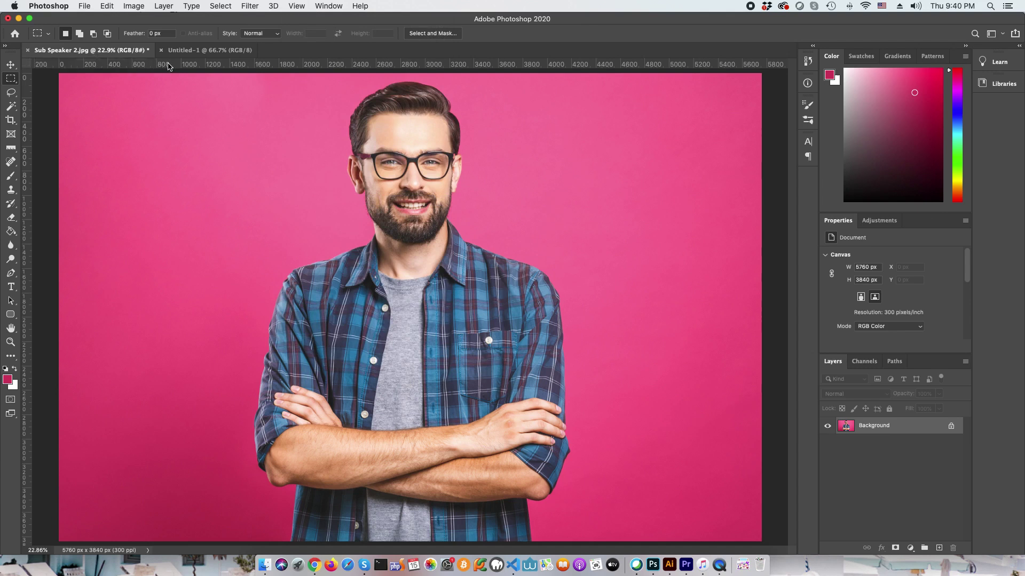
Step: Frame the man's head with horizontal guides at the top of the hair and under the chin, and vertical guides on both sides
drag(168, 65, 242, 272)
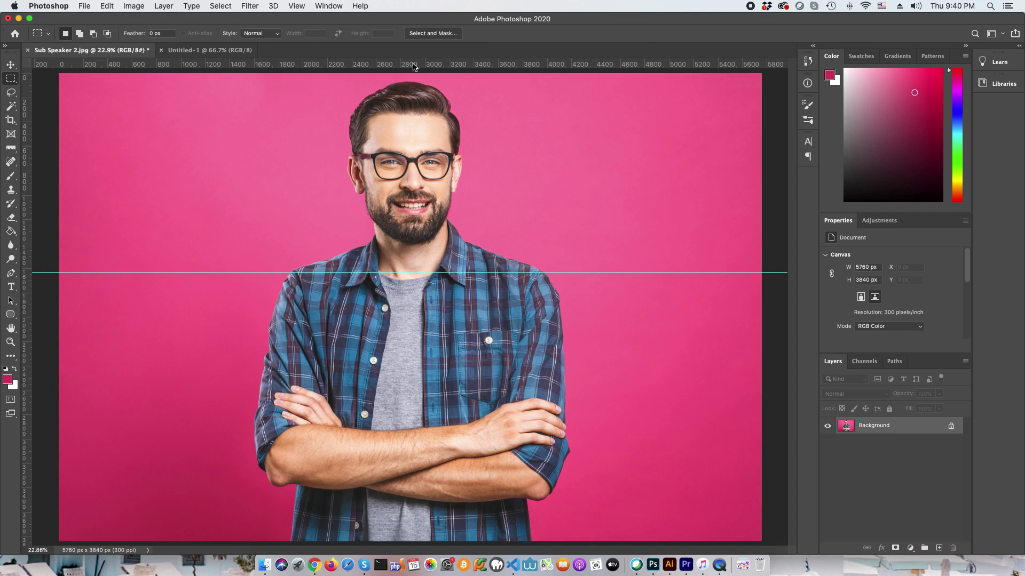
drag(414, 66, 411, 81)
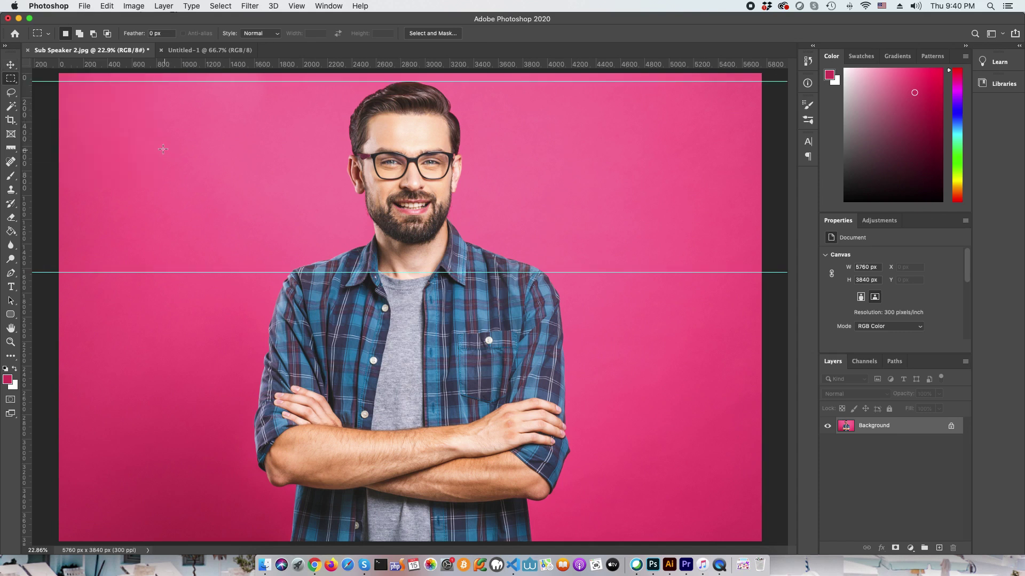
key(v)
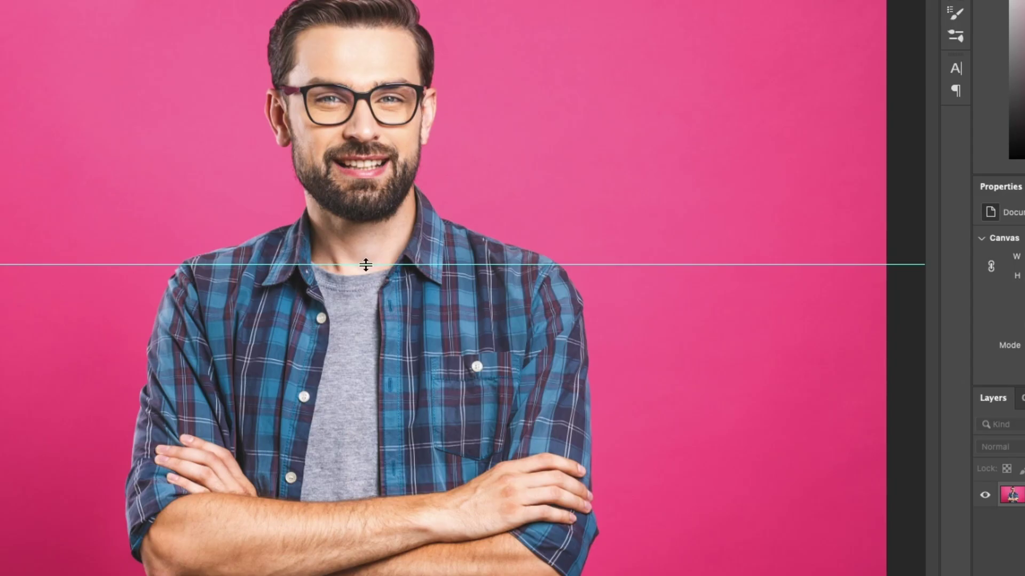
drag(365, 265, 367, 221)
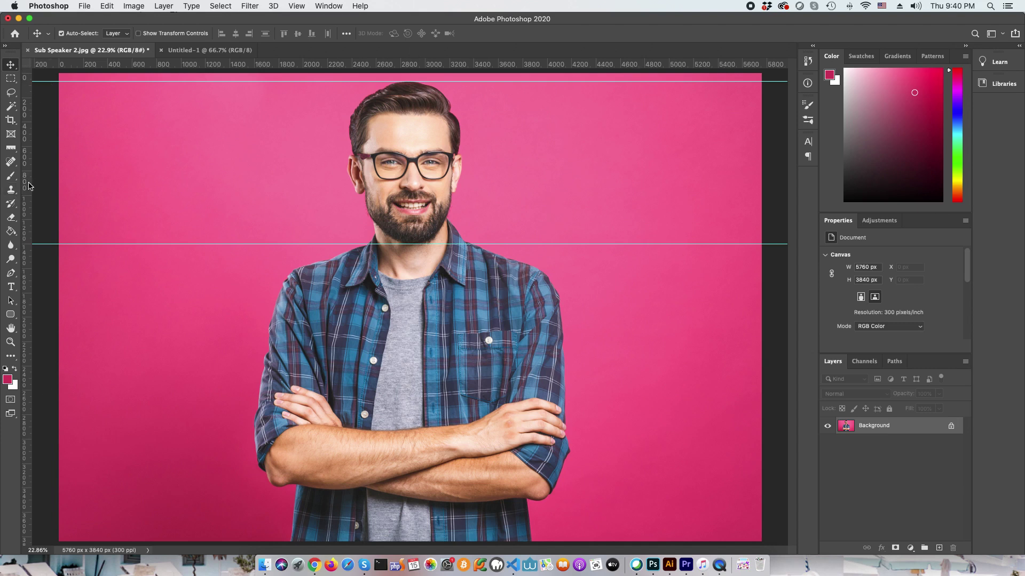
drag(28, 186, 460, 198)
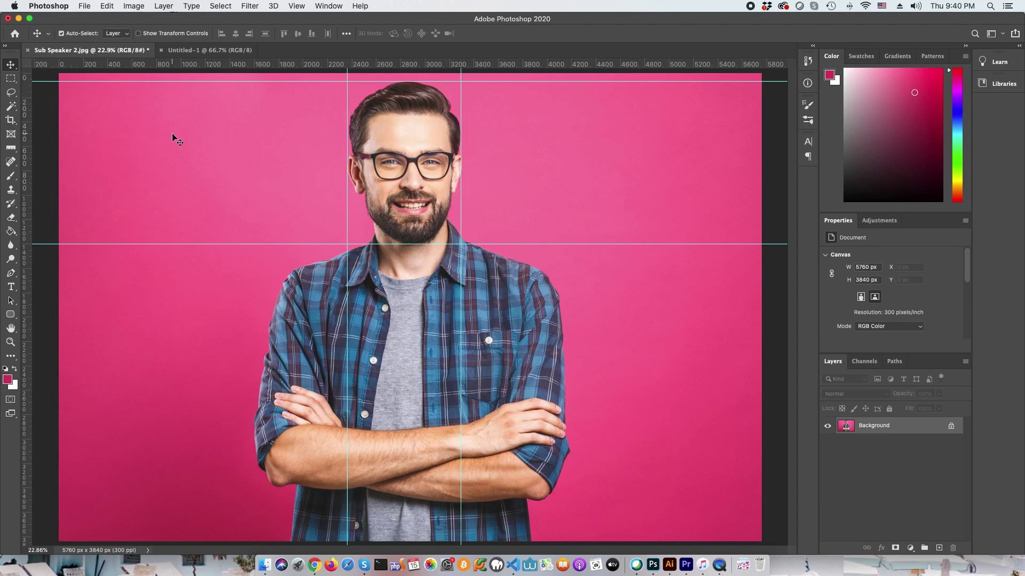
Step: Draw a rectangular marquee selection around the man's head, snapped to the four guides
click(12, 77)
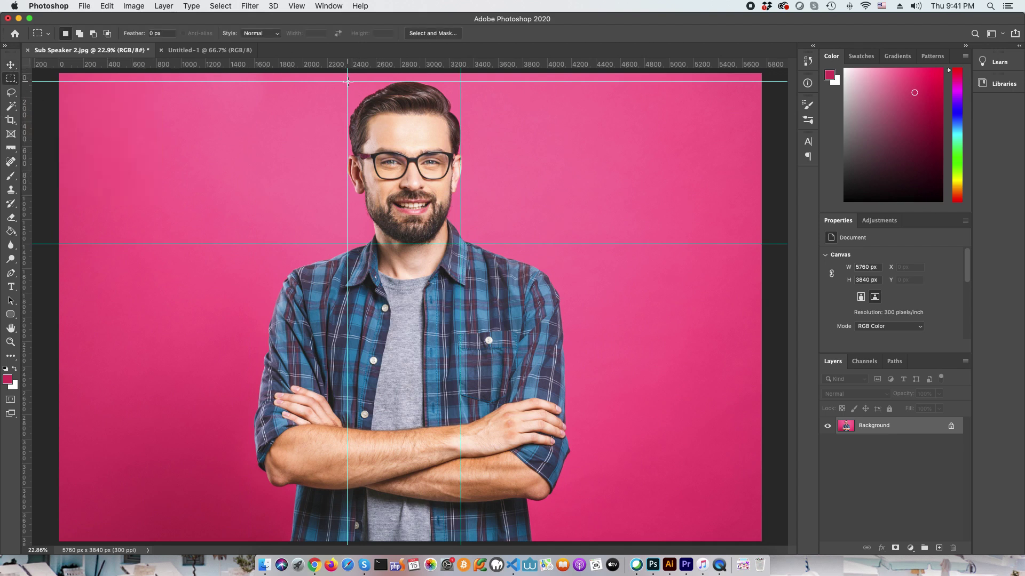
drag(347, 82, 468, 245)
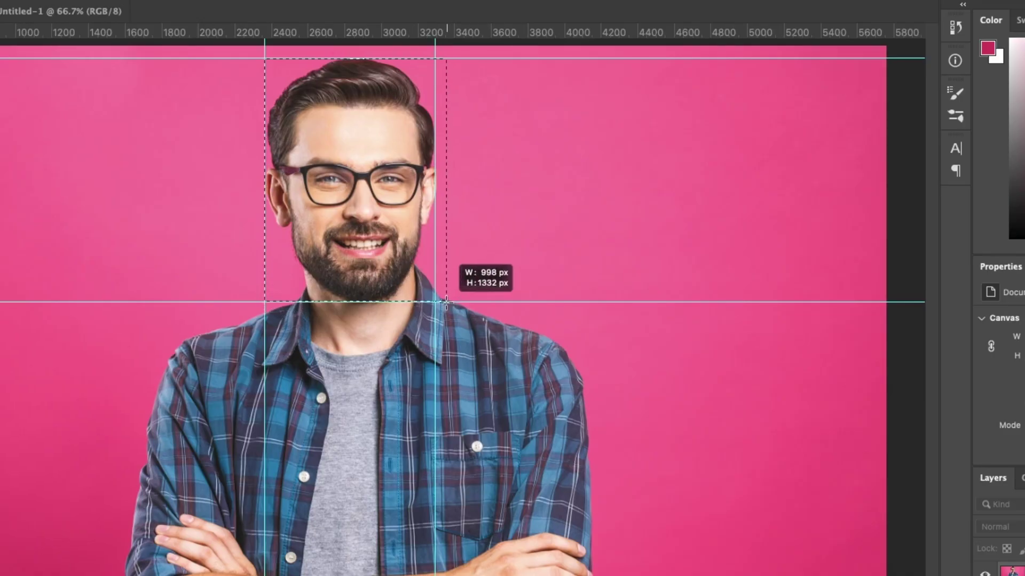
drag(446, 302, 434, 302)
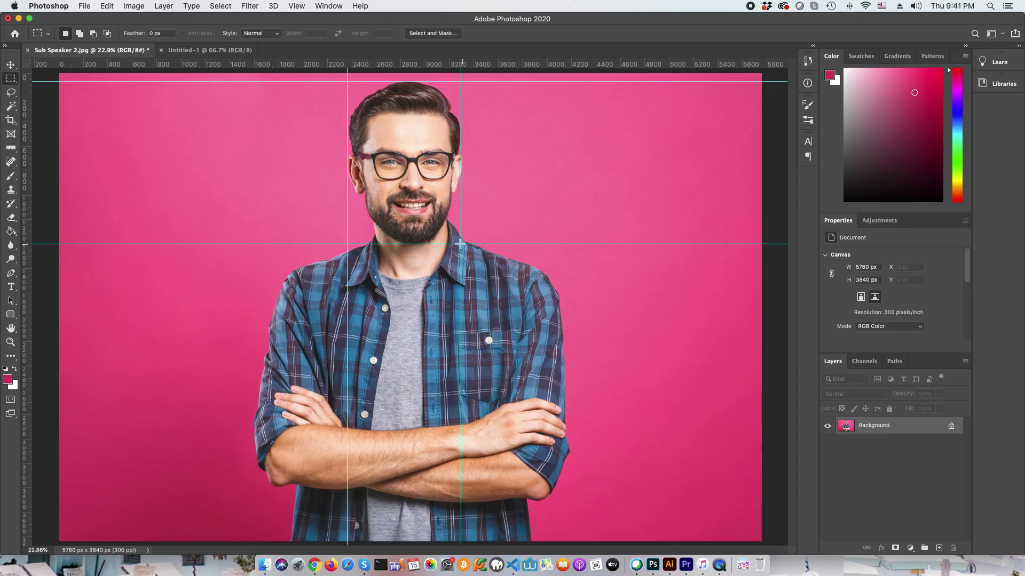
drag(254, 88, 291, 238)
click(297, 136)
key(super+z)
drag(231, 88, 239, 241)
key(super+z)
key(super+z)
Step: Toggle the Extras off and on repeatedly to compare the photo with and without guides and selection outline
click(293, 6)
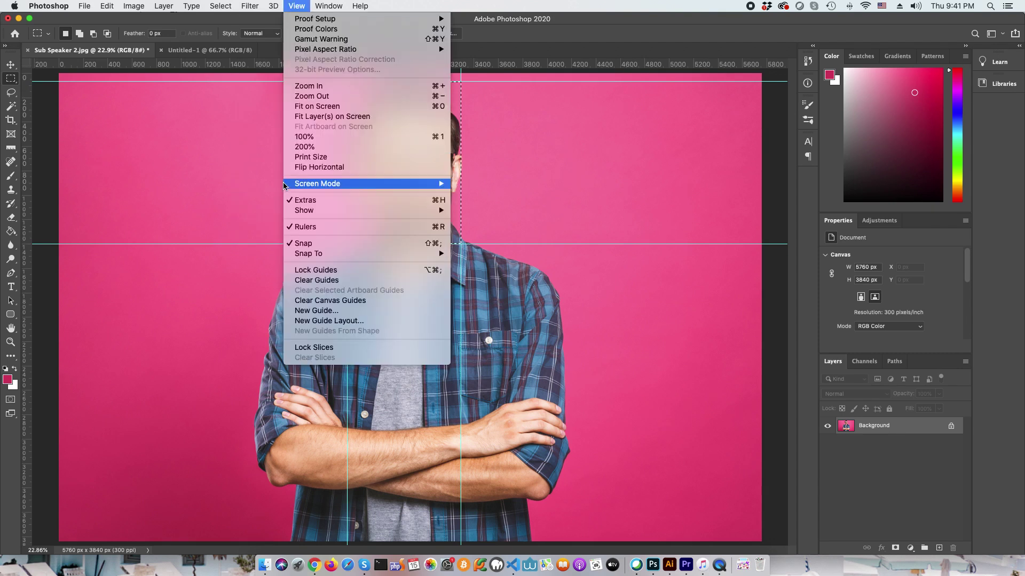
click(311, 201)
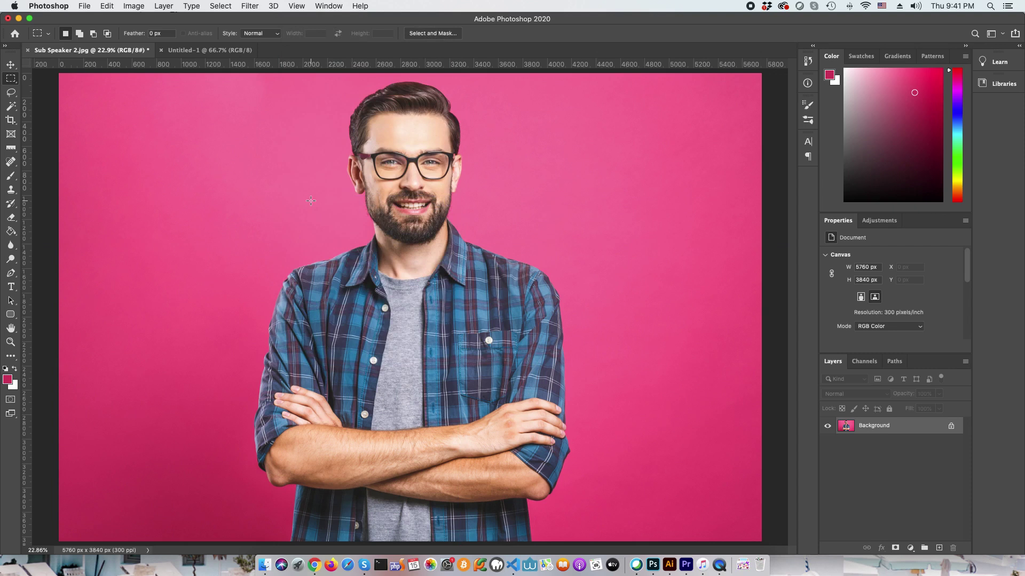
key(super+h)
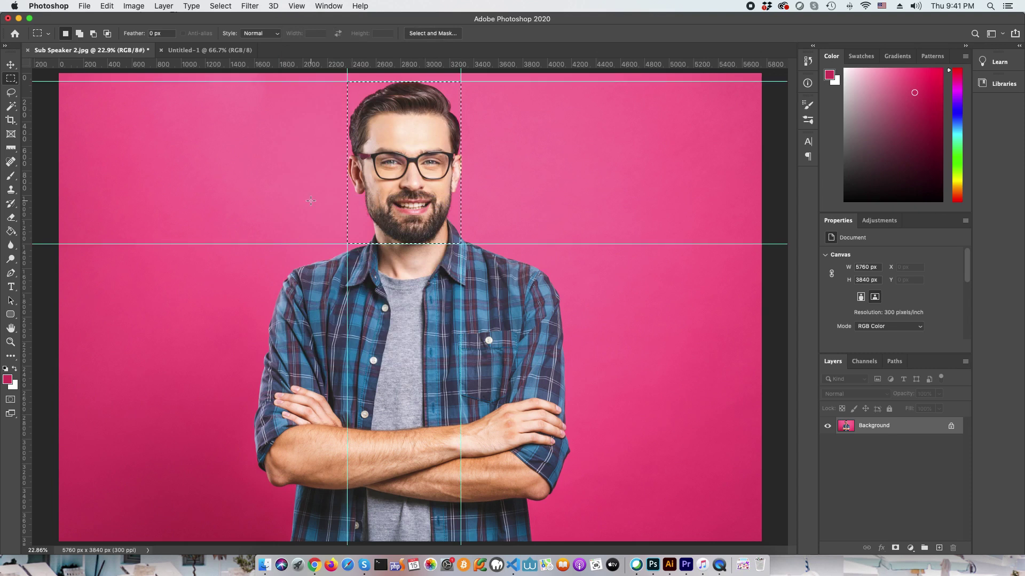
key(super+h)
key(super+h)
key(super+h)
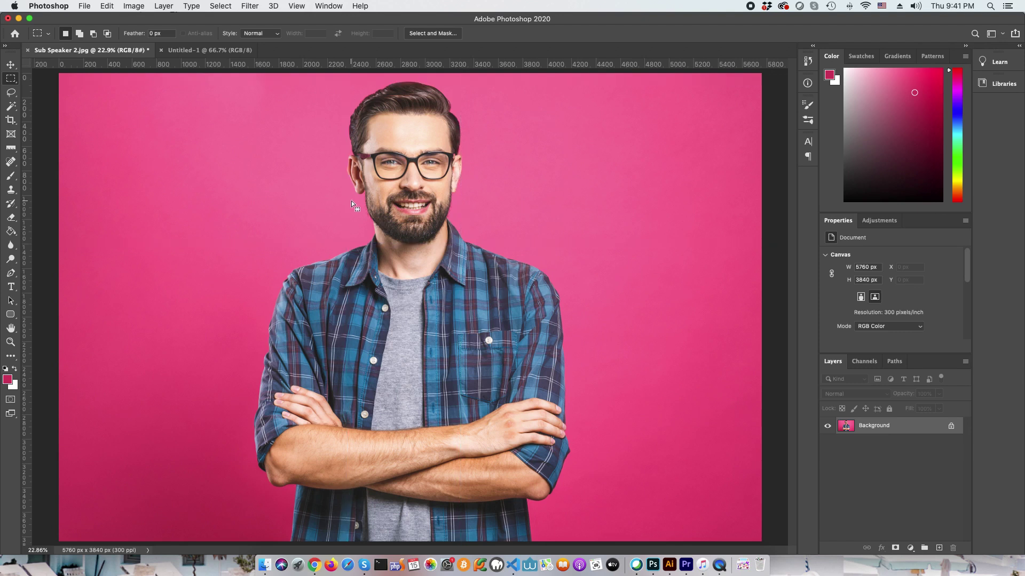
key(super+h)
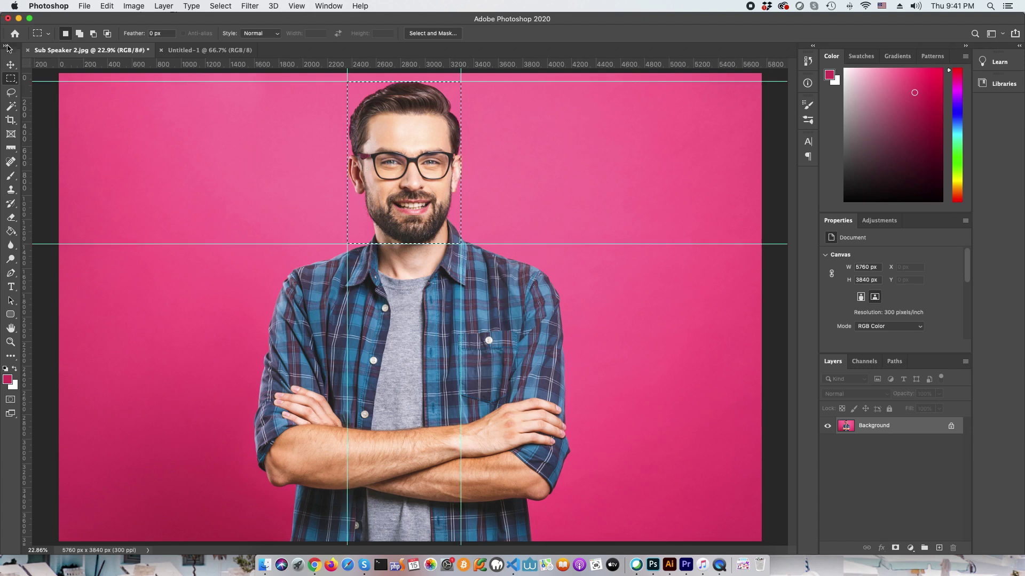
Step: Deselect the head area and turn off Extras to hide the guides
click(153, 111)
key(super+h)
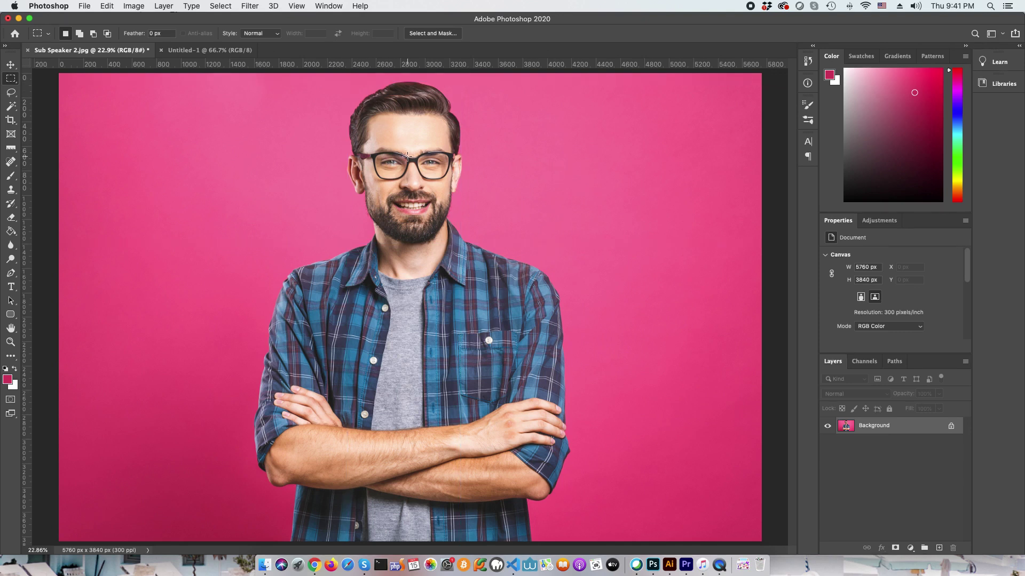
key(super+h)
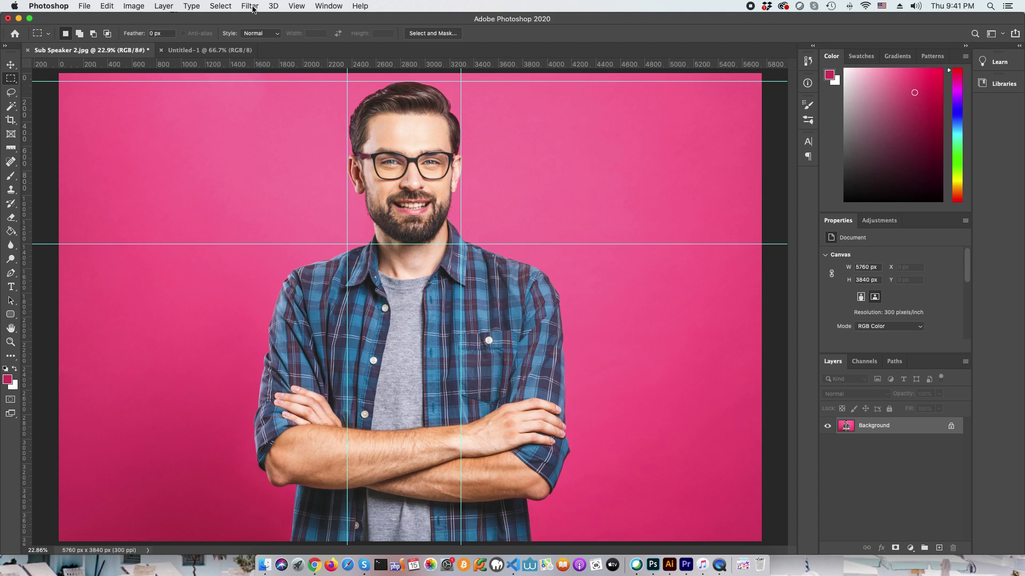
click(295, 6)
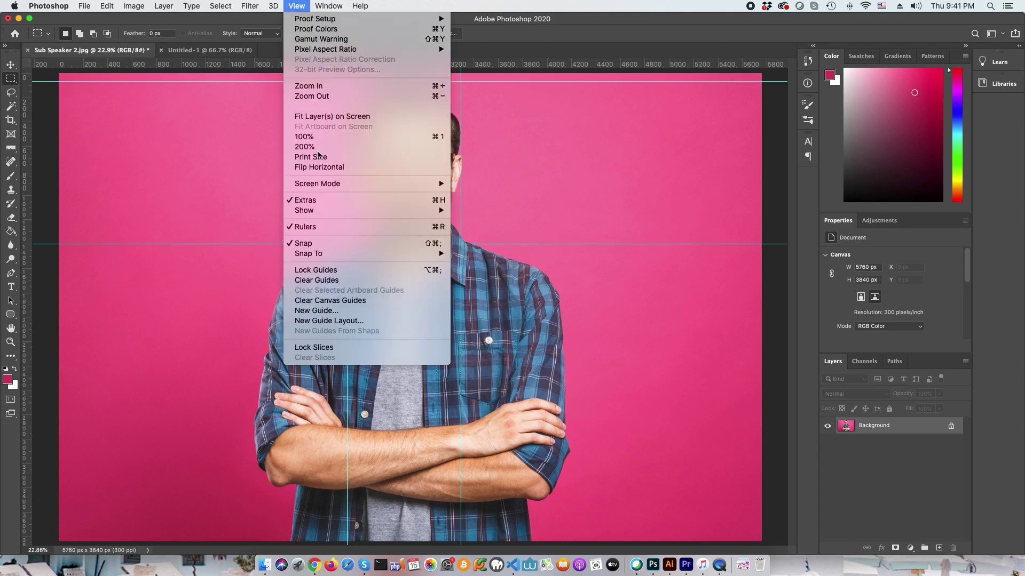
click(306, 201)
Step: Place a yellow note on the man's eye with the Note tool, reading "change eye color"
click(12, 146)
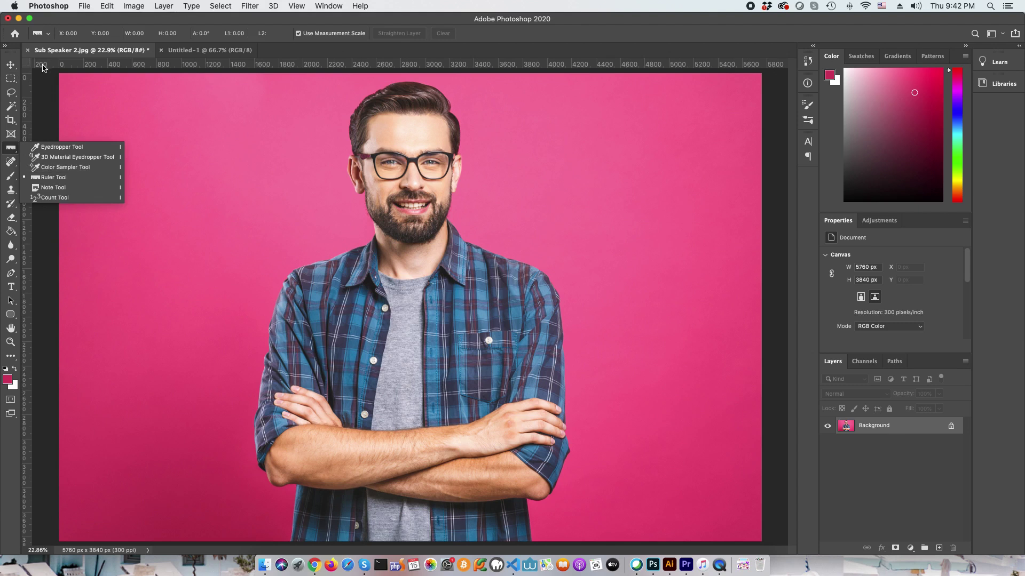
click(63, 187)
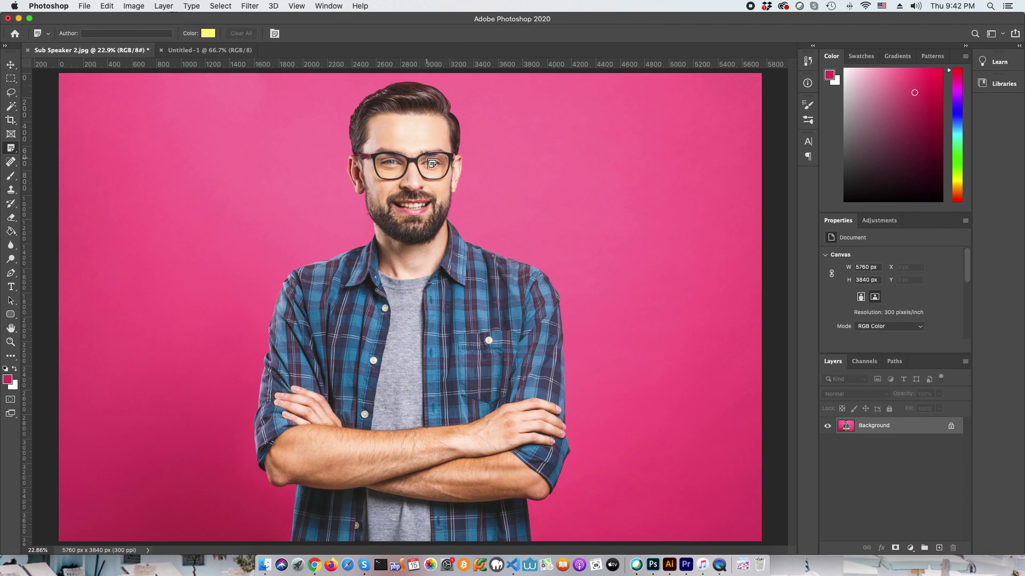
click(432, 164)
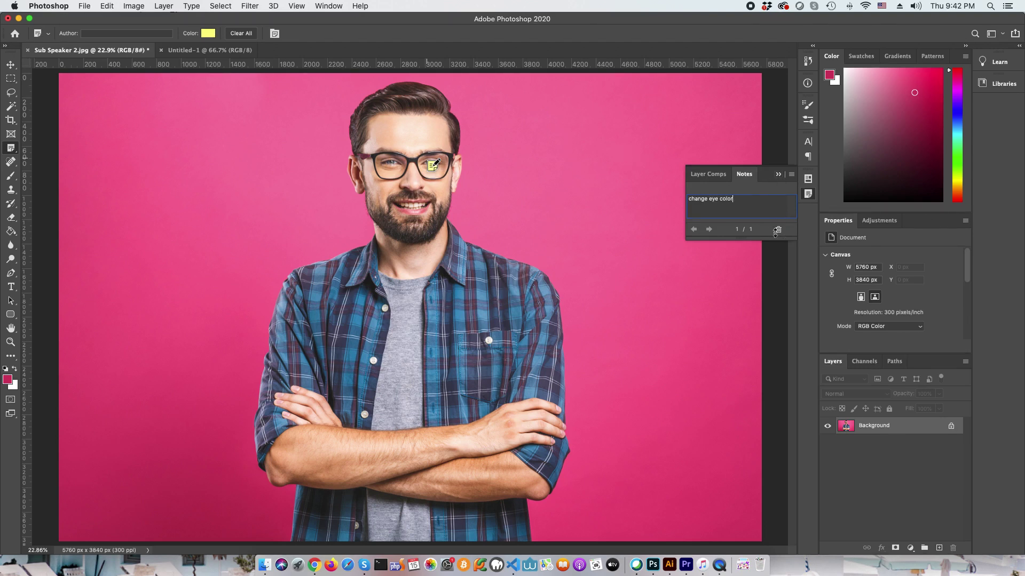
Step: Delete the "change eye color" note from the photo and collapse the Notes panel
click(778, 230)
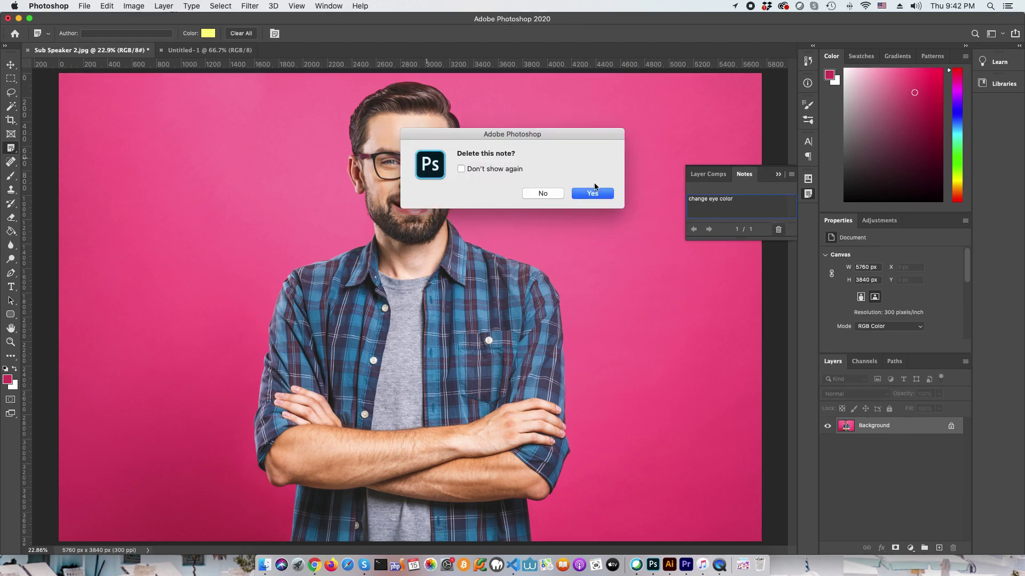
click(597, 193)
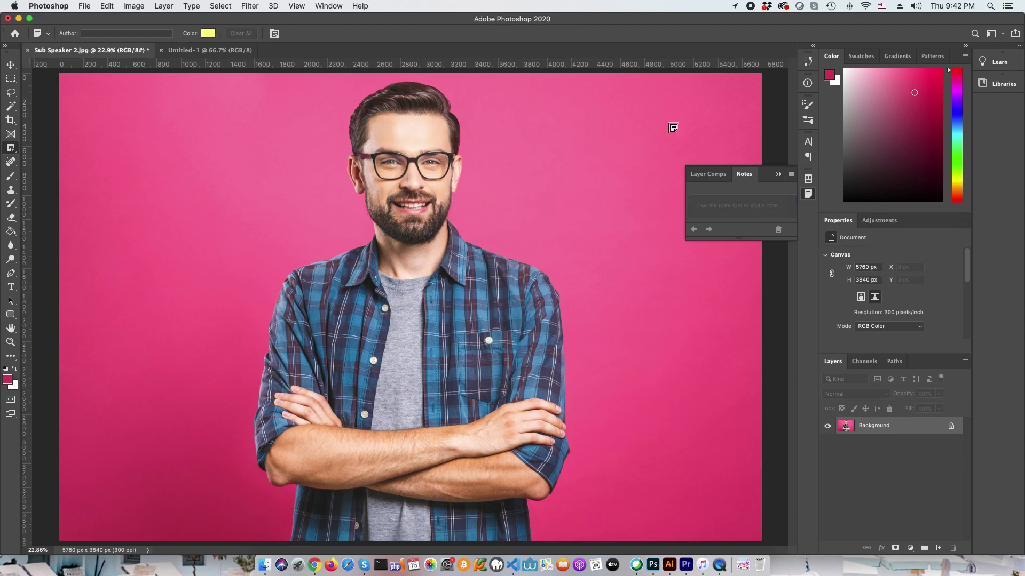
click(778, 176)
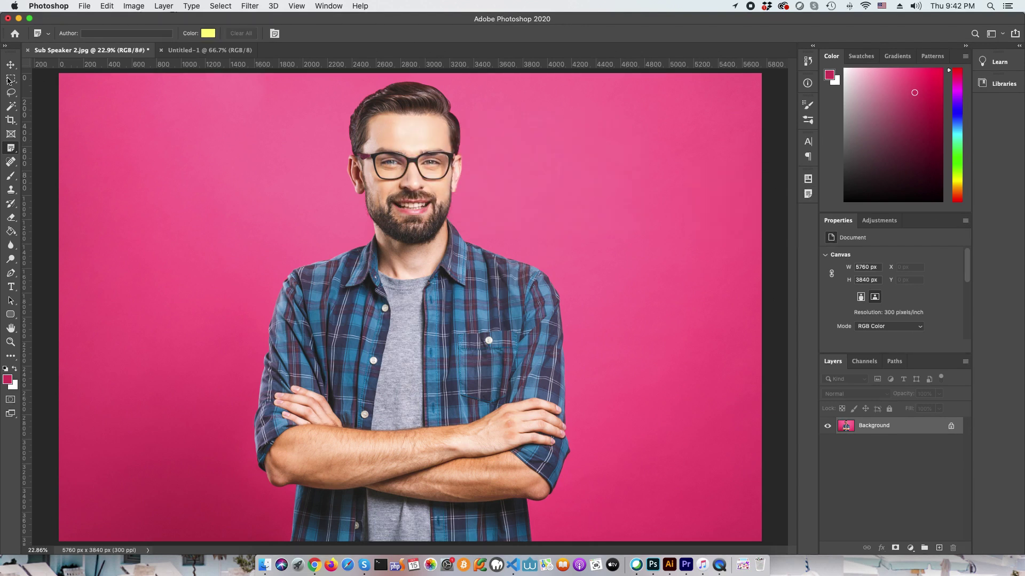
Step: Place numbered Count tool markers on the man's eyes and glasses and on the pink background
right_click(11, 152)
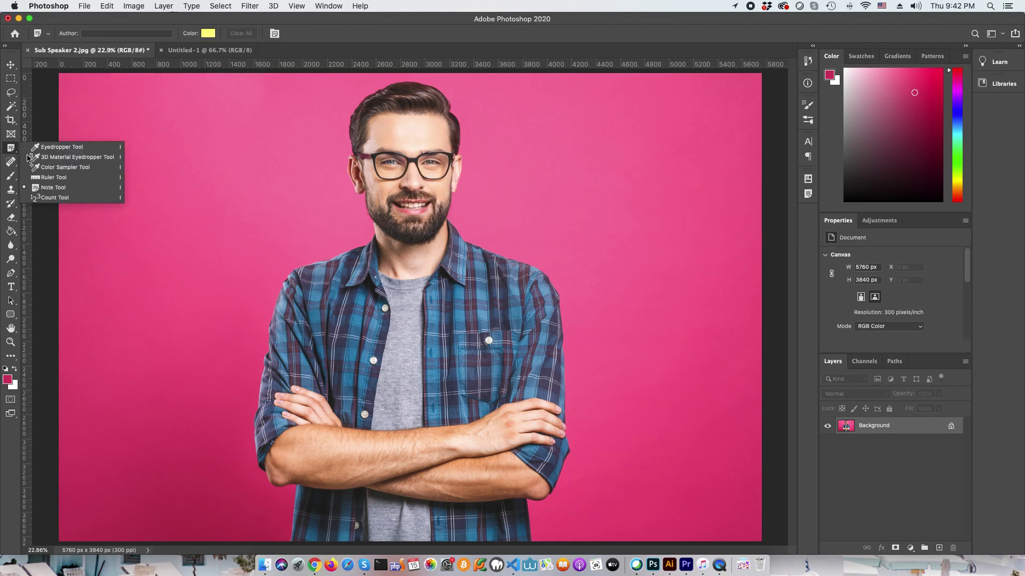
click(72, 197)
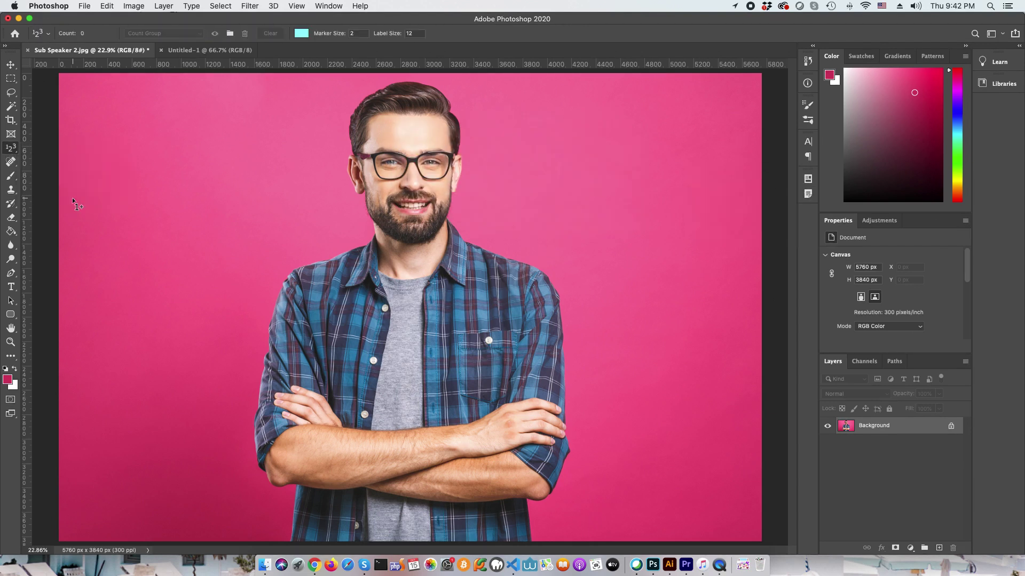
click(430, 161)
click(391, 162)
click(517, 210)
click(369, 161)
Step: Set the count group color to bright green 54ff00 and clear all count markers from the photo
click(301, 34)
mouse_move(617, 137)
mouse_down()
mouse_move(618, 120)
mouse_move(617, 216)
mouse_move(606, 113)
mouse_up()
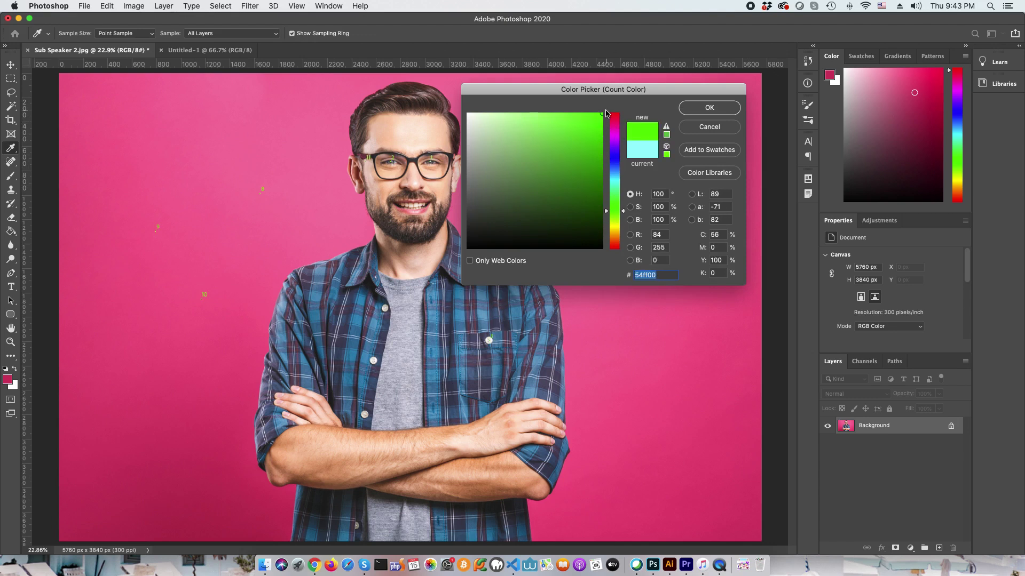
click(709, 107)
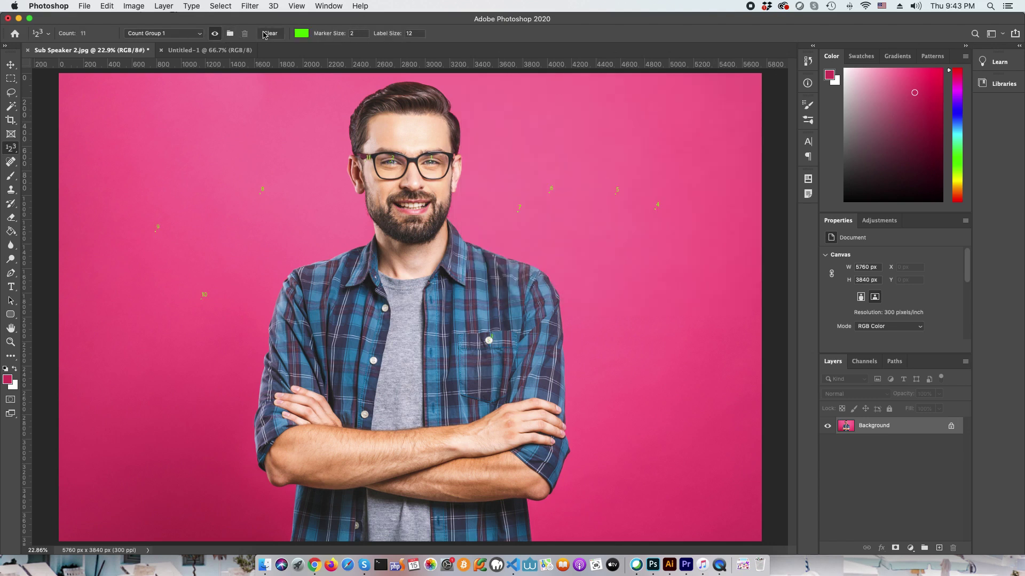
click(270, 34)
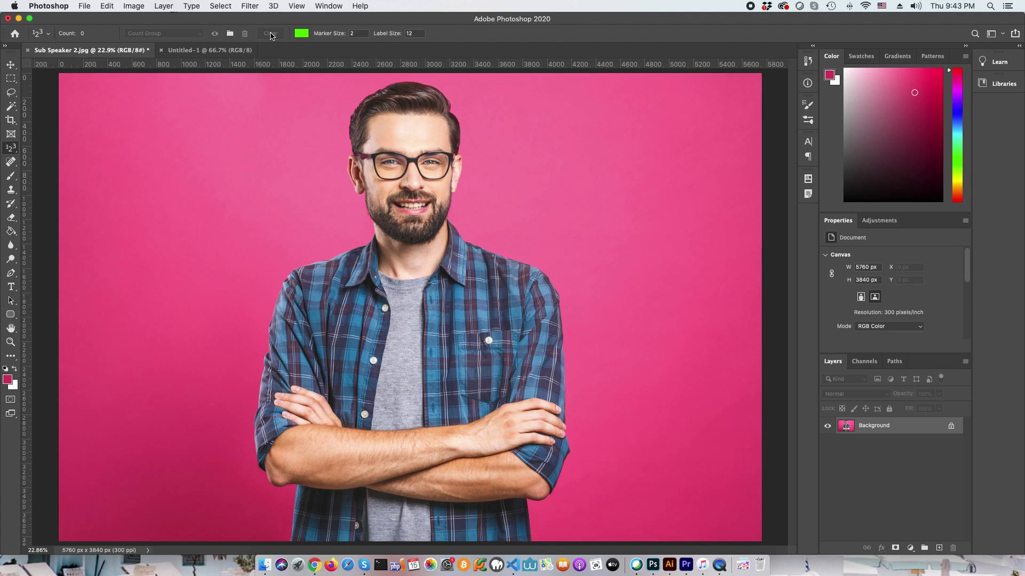
Step: Show the tools grouped with the Count tool
right_click(10, 150)
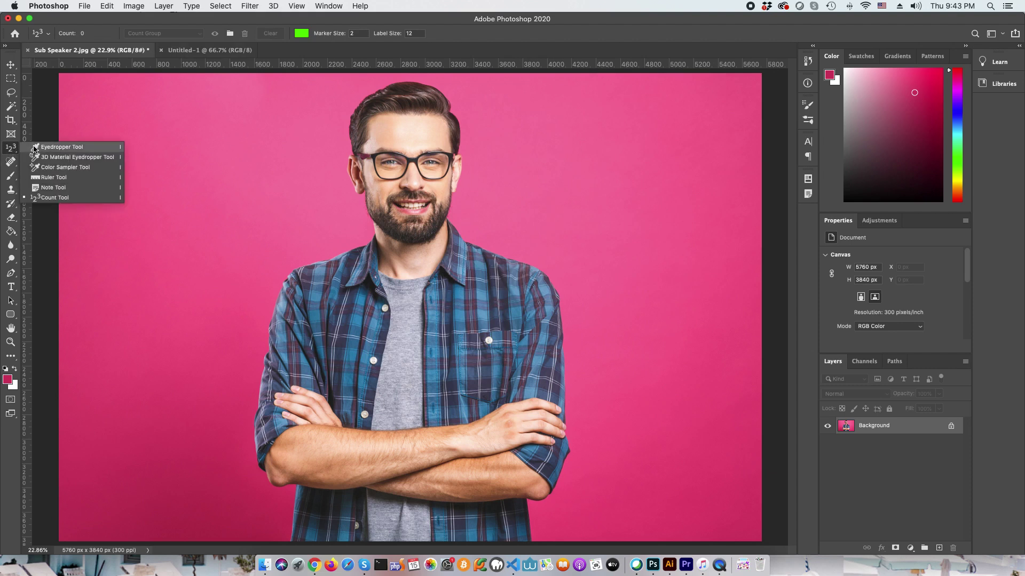